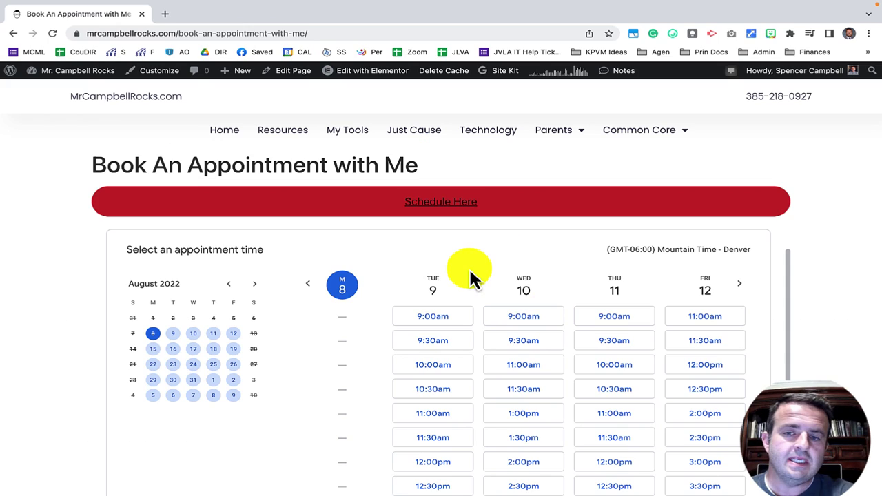
Scroll the embedded calendar on Book An Appointment and open the Appointment Schedules Tutorial time slots
scroll(508, 269, down, 3)
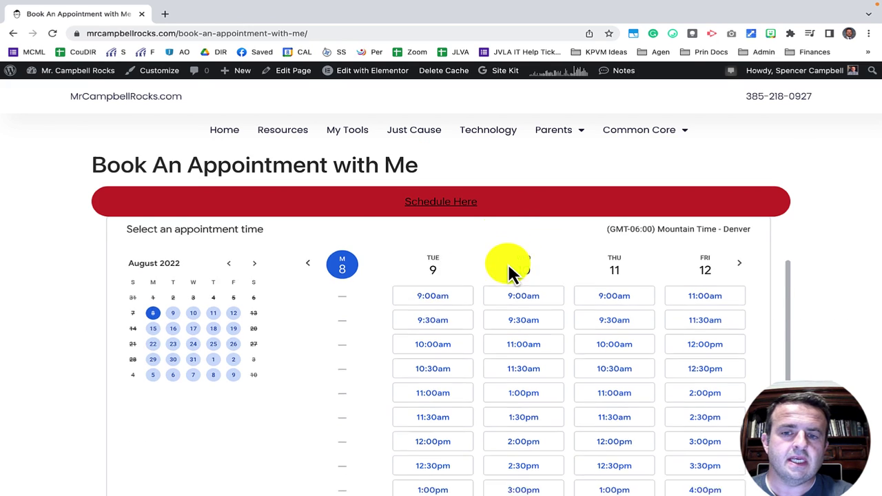
scroll(510, 272, up, 4)
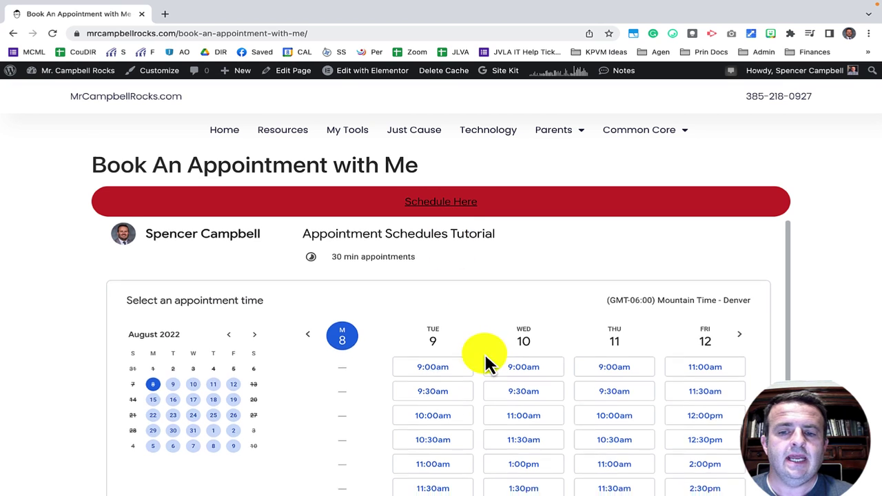
scroll(487, 360, down, 3)
scroll(487, 363, down, 1)
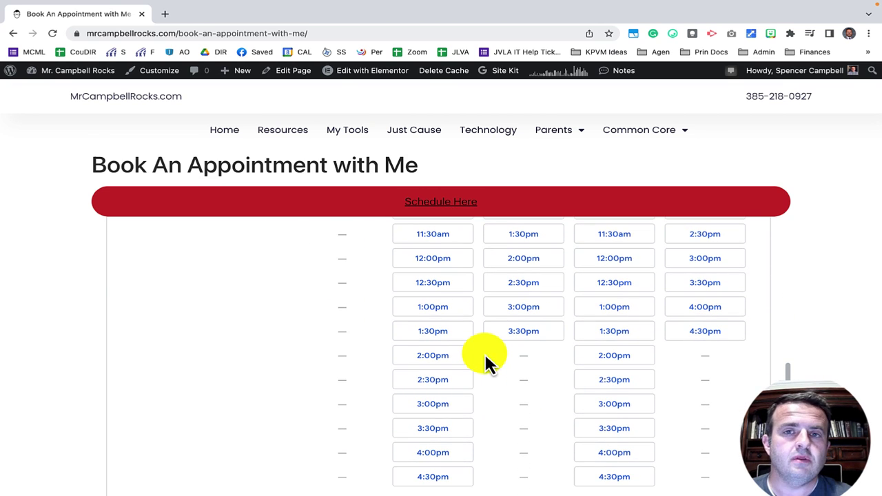
scroll(486, 363, down, 6)
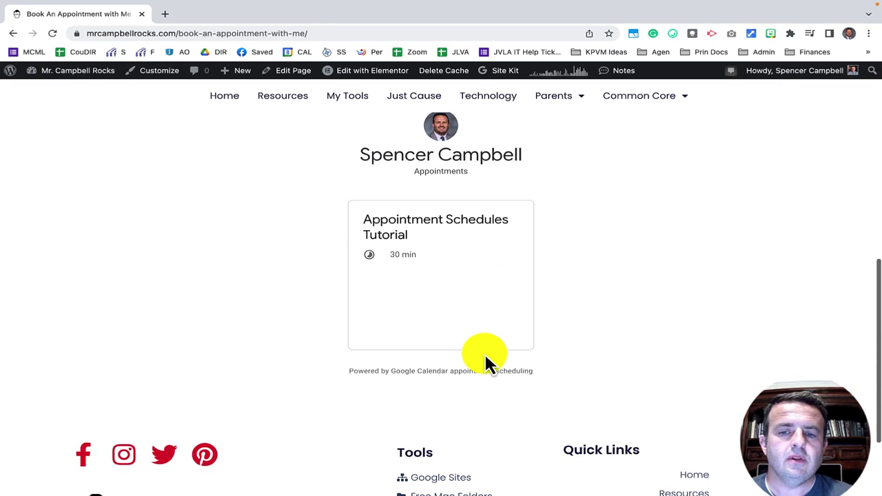
scroll(592, 221, up, 1)
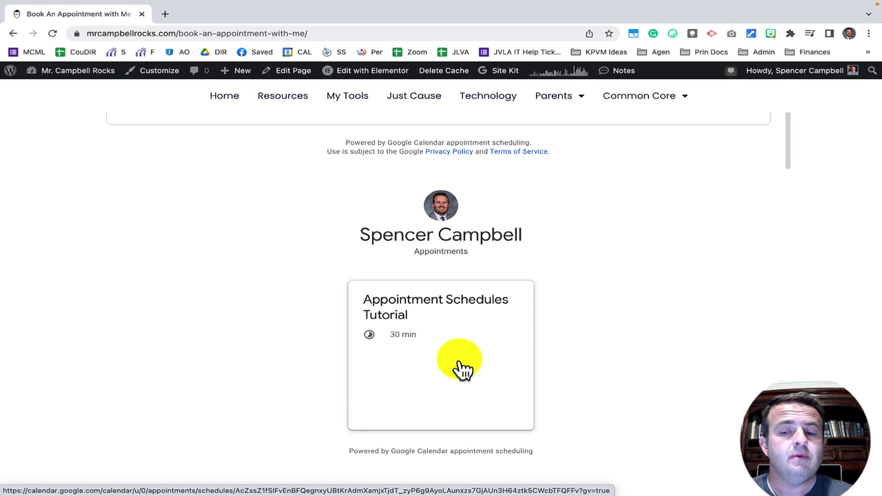
click(418, 317)
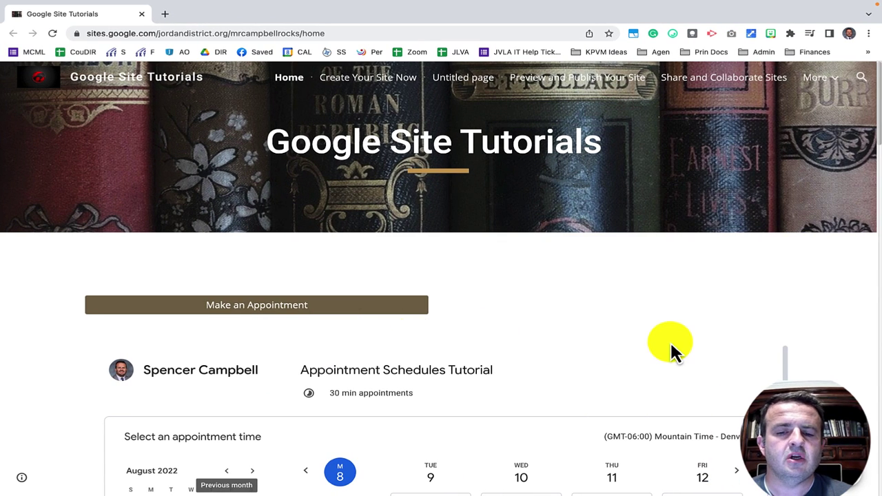
scroll(669, 351, down, 2)
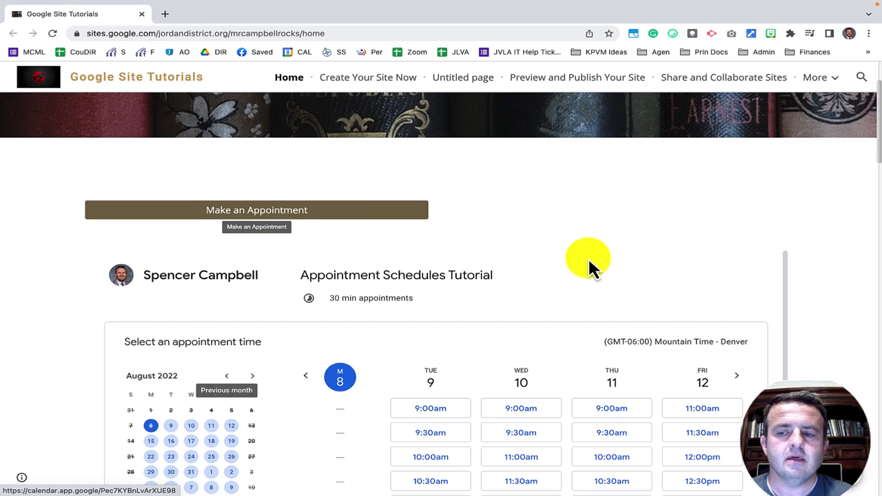
Scroll the Google Site's embedded booking calendar, then switch to the Google Calendar August 2022 month view
scroll(591, 258, down, 1)
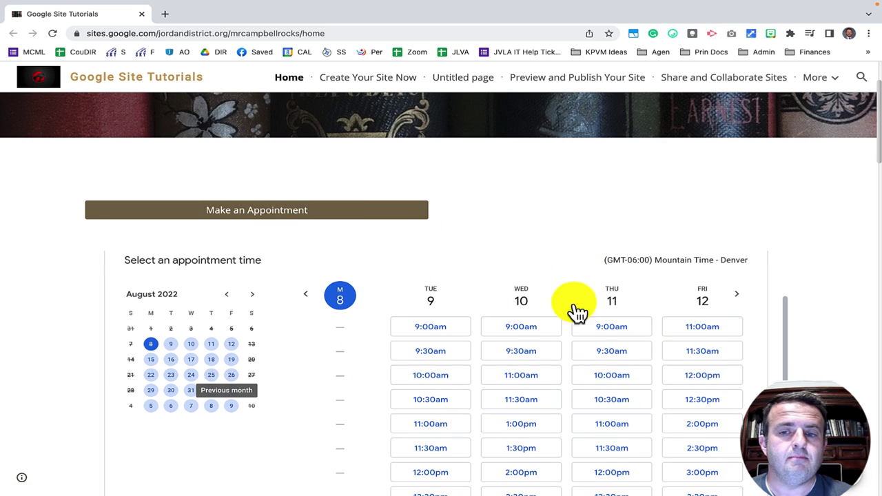
scroll(444, 389, up, 1)
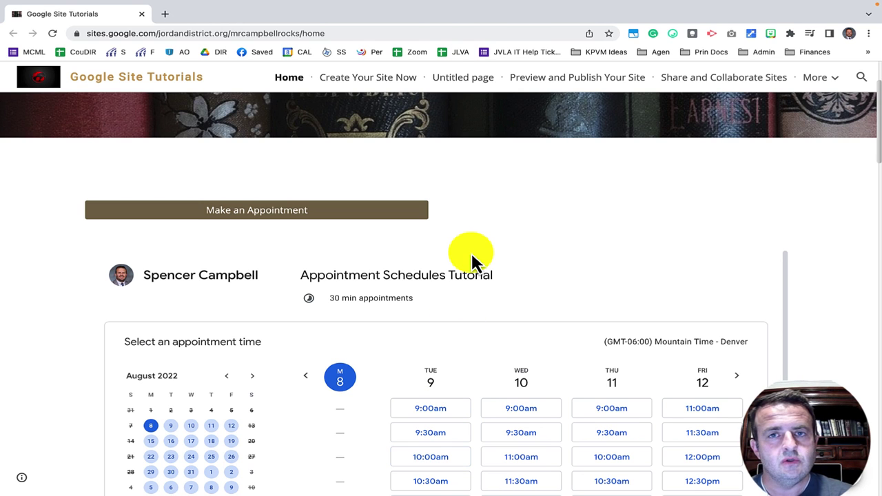
key(super+Tab)
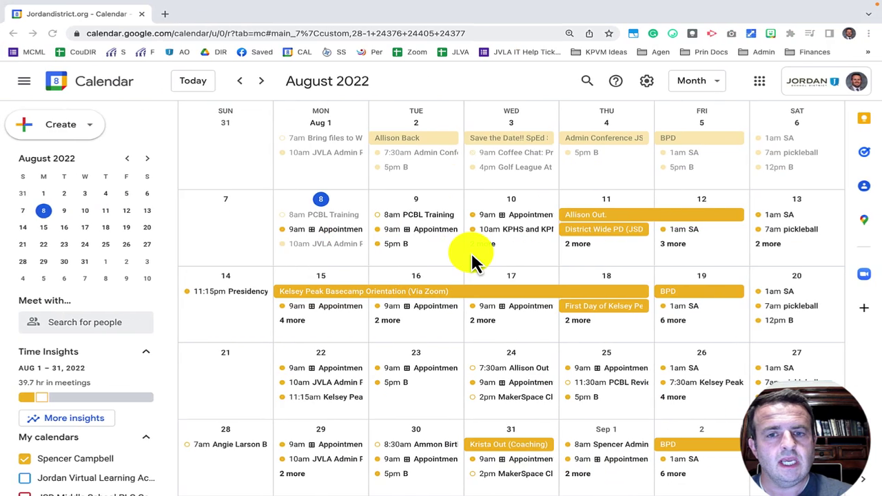
Check the Create options, then open the Aug 15 Appointment Schedules Tutorial schedule's details
click(86, 134)
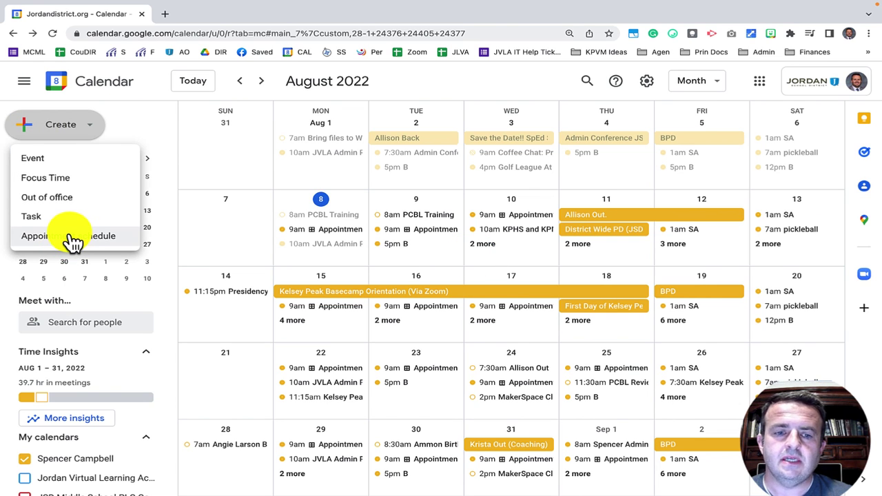
click(323, 311)
click(323, 311)
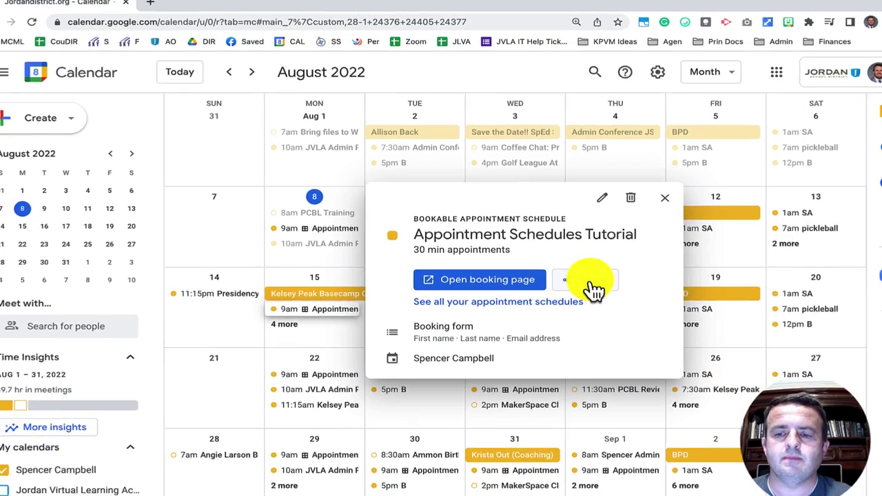
Open the Share your booking page dialog for the Appointment Schedules Tutorial
click(675, 302)
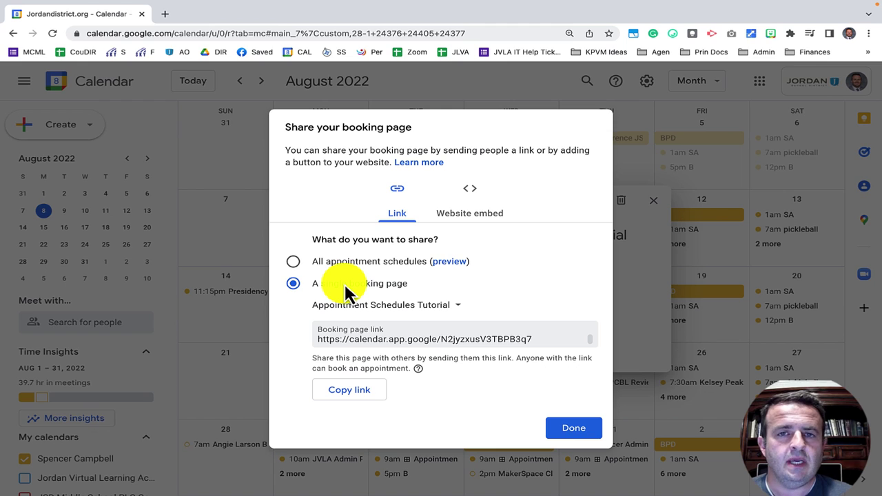
Preview the All appointment schedules page, then return to A single booking page and select its link
click(348, 262)
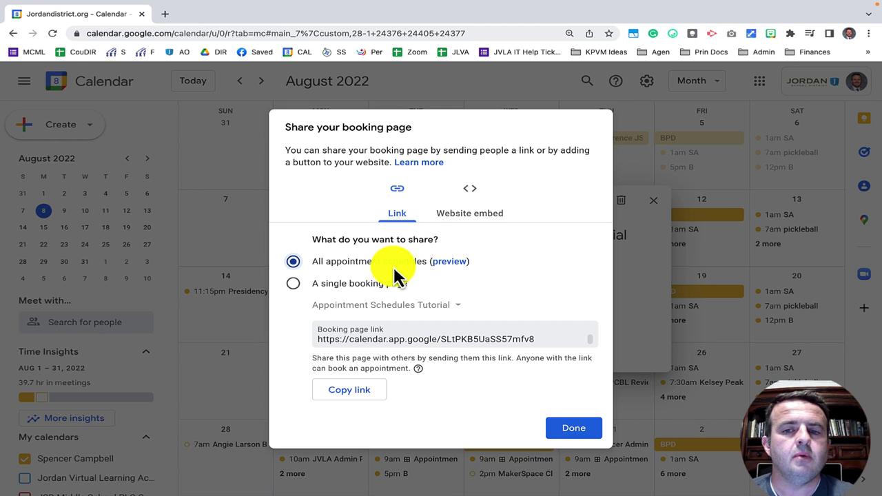
click(445, 264)
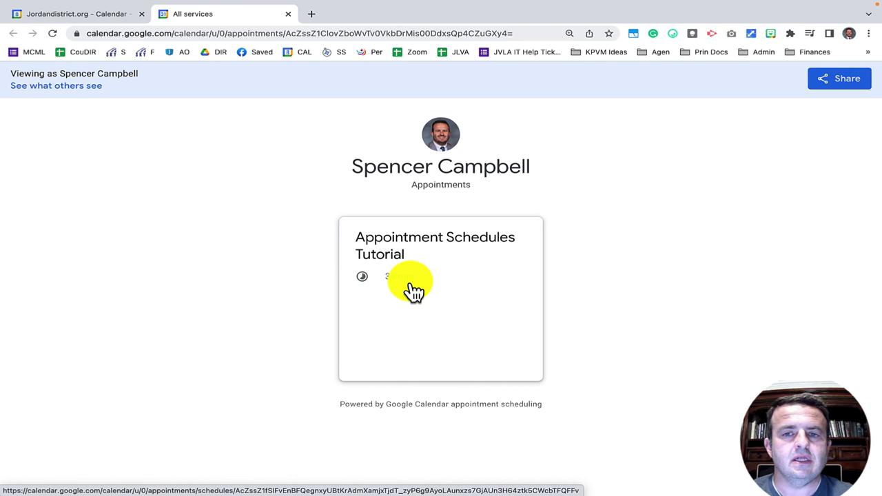
click(288, 14)
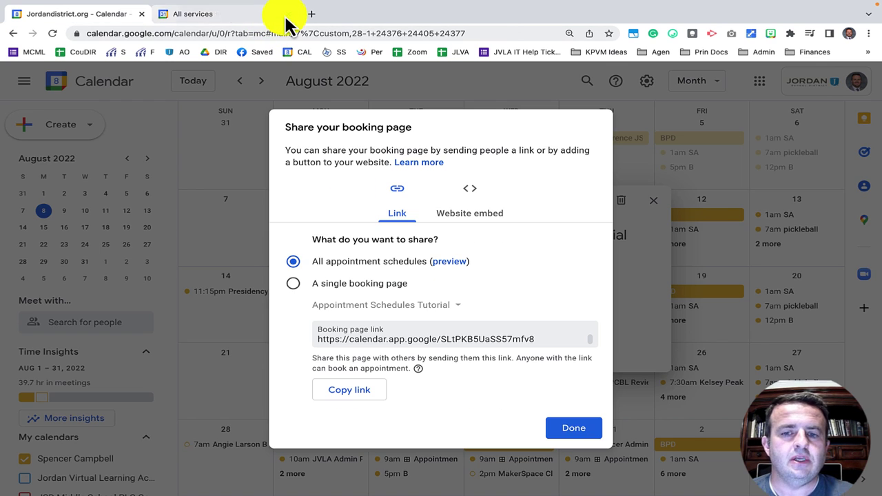
click(293, 285)
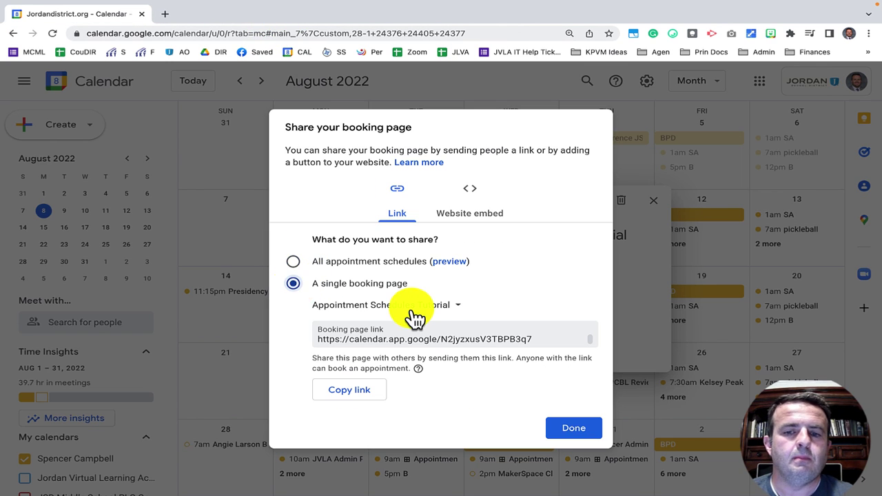
drag(544, 341, 317, 339)
key(ctrl+c)
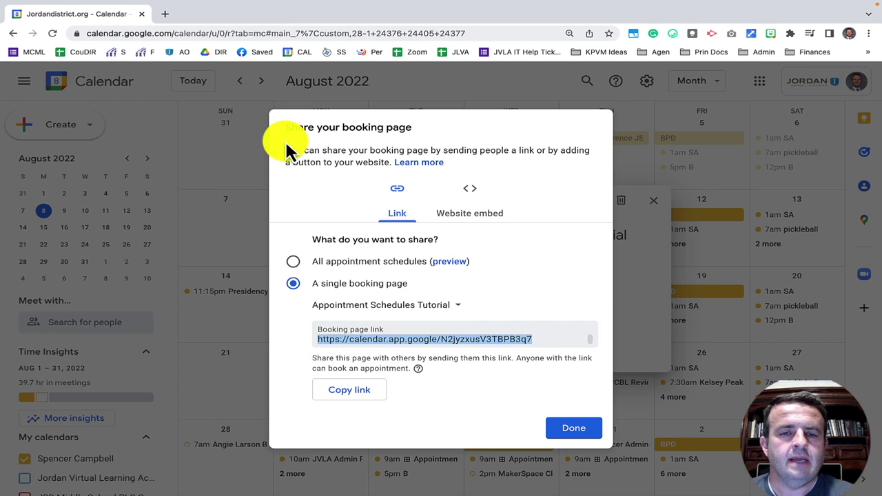
Load the copied booking link in a new tab to check its slots, then go back
click(163, 17)
key(ctrl+v)
key(Return)
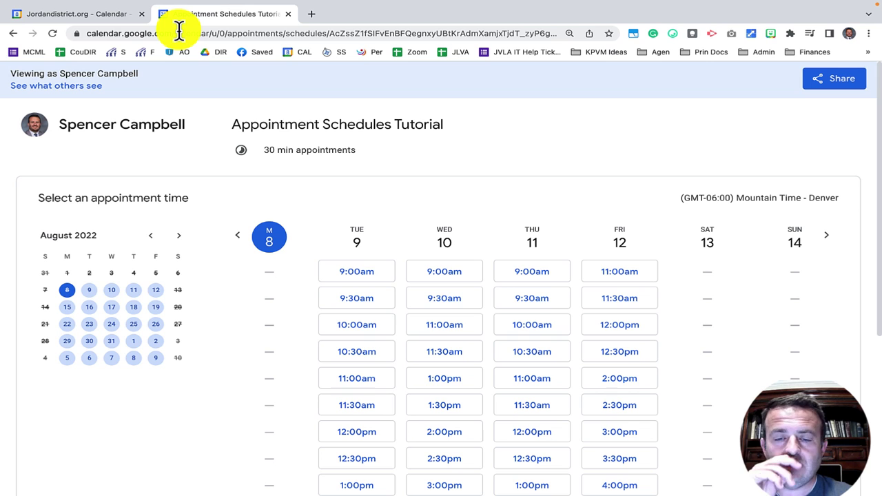
click(107, 19)
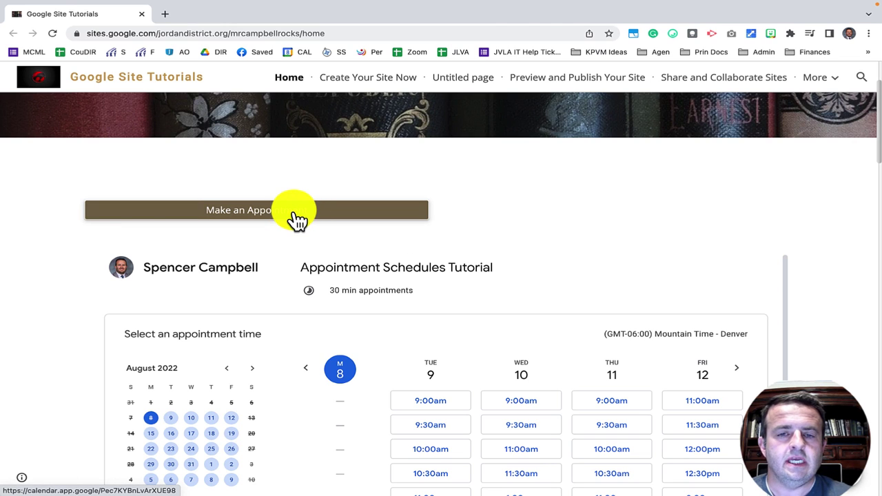
Open the Google Site for editing and select the empty box near the Make an Appointment button
click(858, 485)
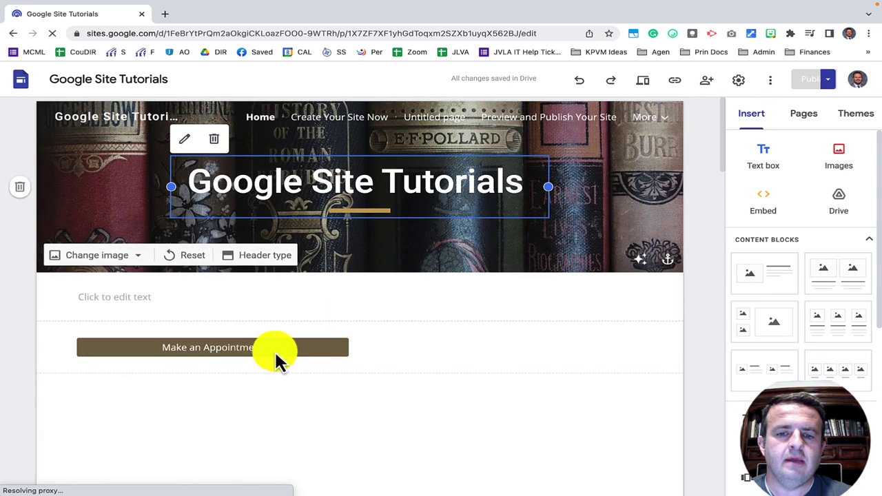
click(246, 350)
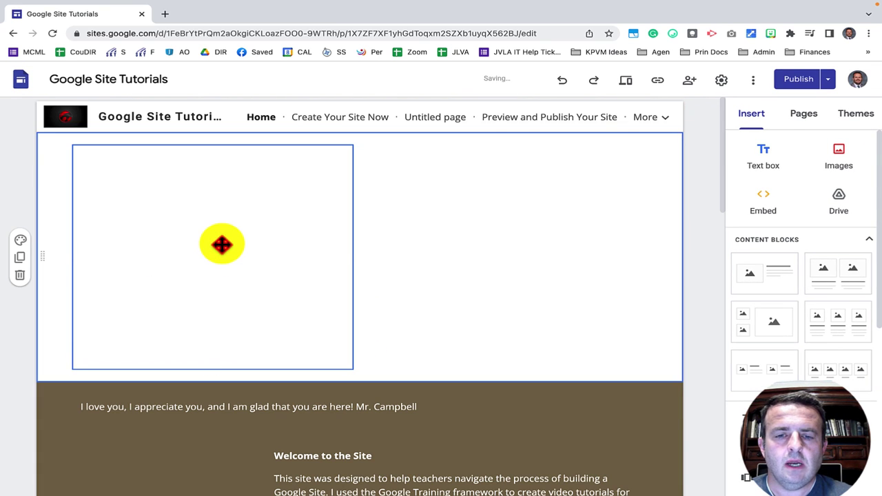
click(222, 245)
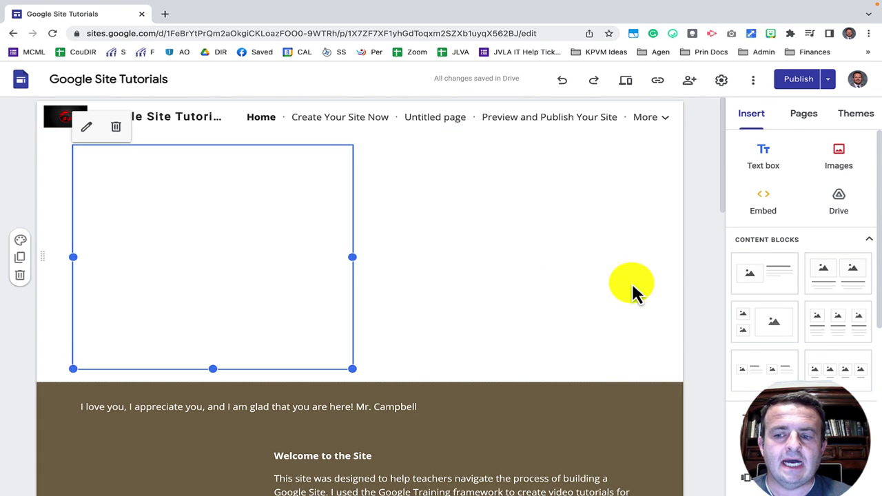
scroll(827, 350, down, 3)
scroll(827, 351, down, 1)
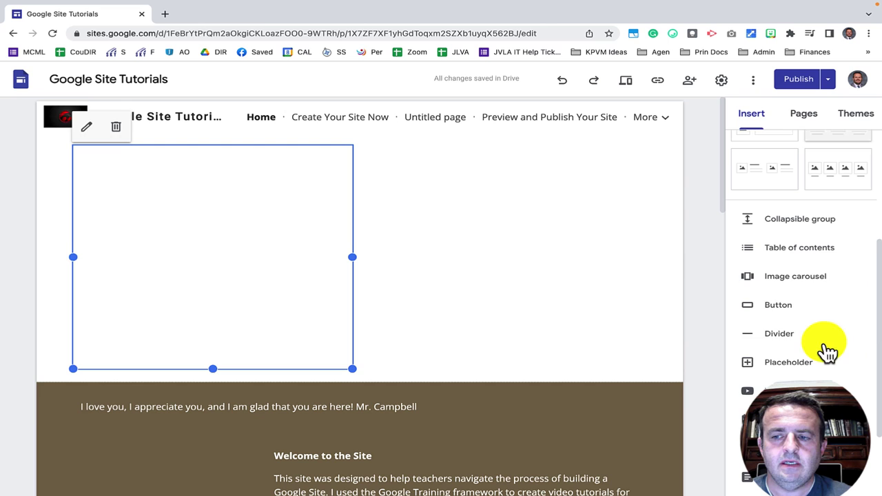
Insert a button named 'Schedule with me' linking to the pasted booking page URL
click(783, 308)
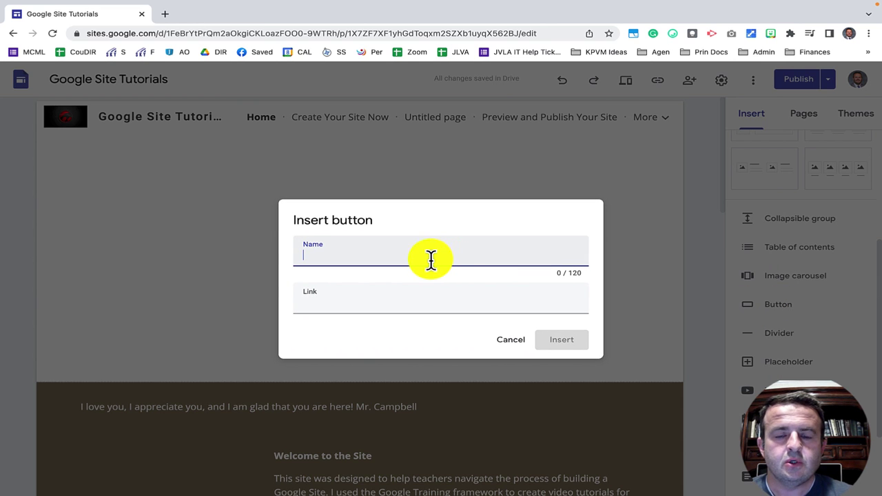
click(404, 308)
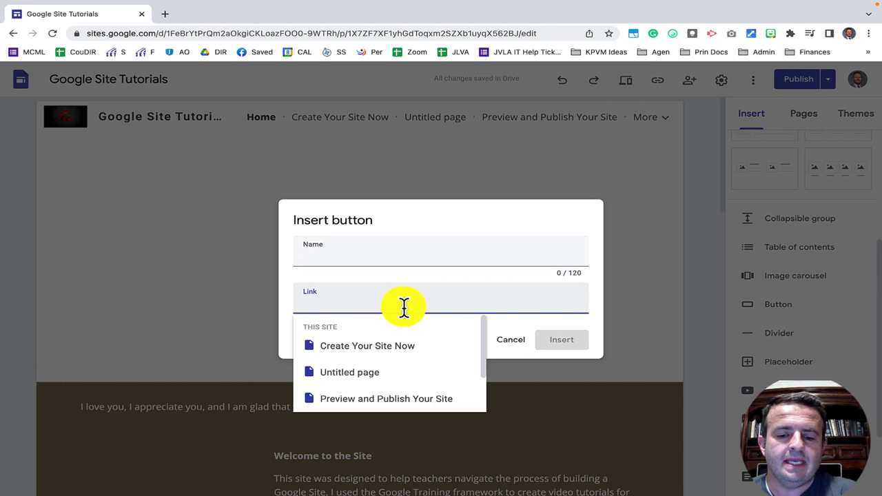
key(ctrl+v)
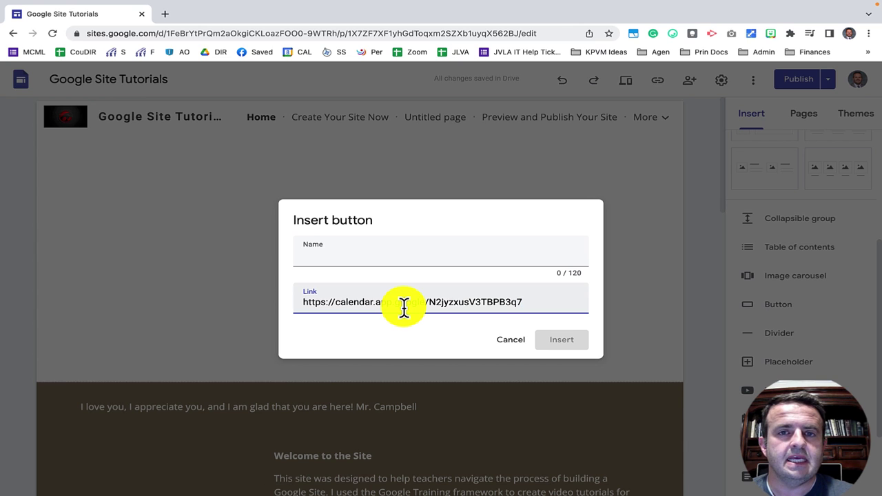
click(380, 258)
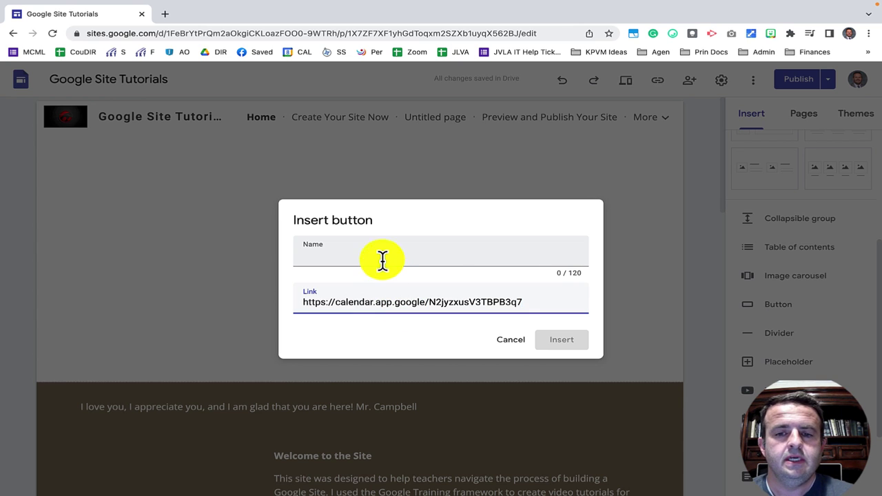
text(Schedule with me)
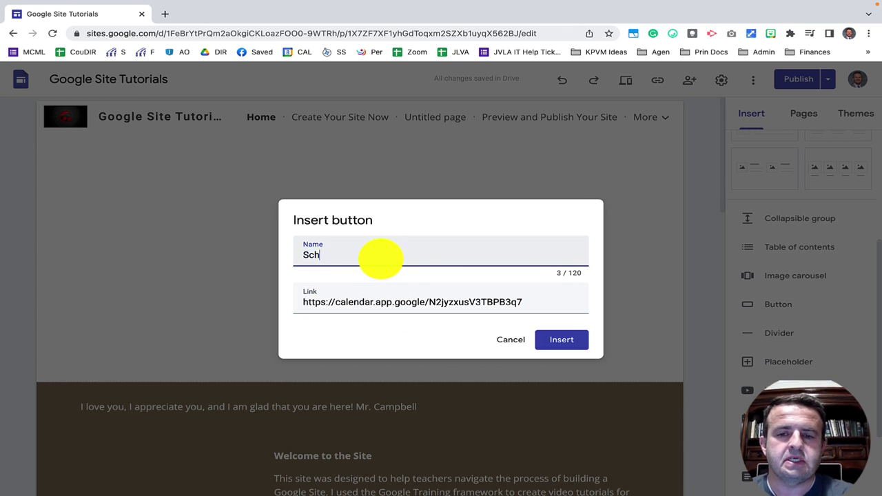
click(555, 346)
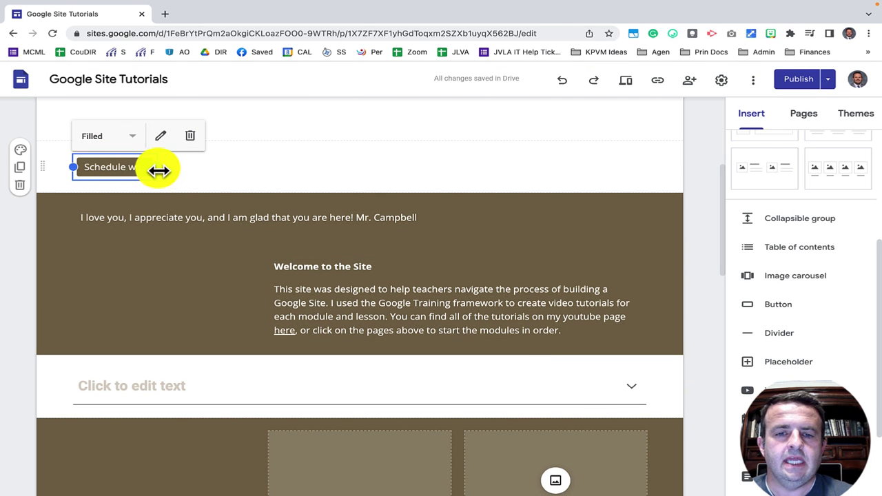
Drag the Schedule with me button to full width and open Review changes and publish
drag(157, 168, 677, 174)
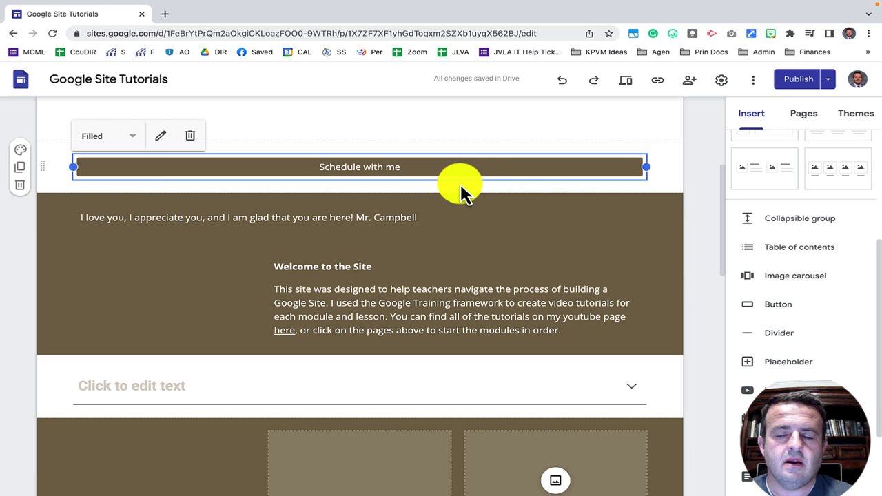
click(799, 89)
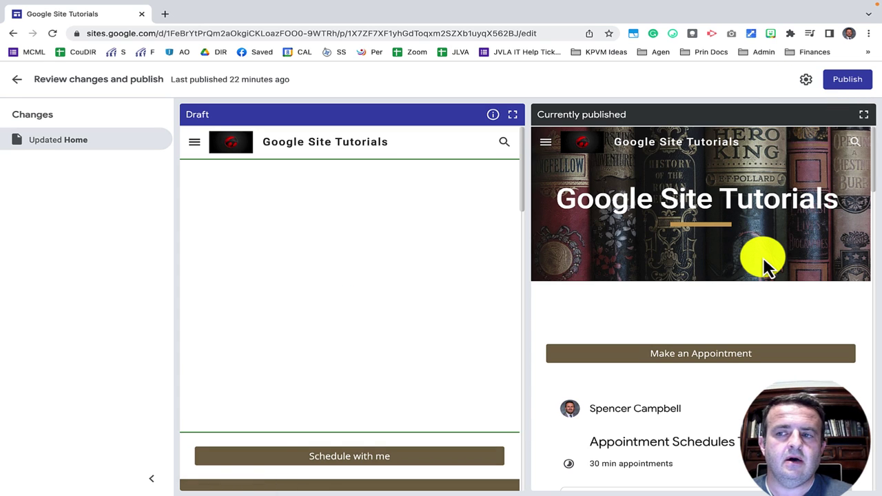
Publish the site and view the live Home page with the Schedule with me button
click(847, 82)
click(831, 87)
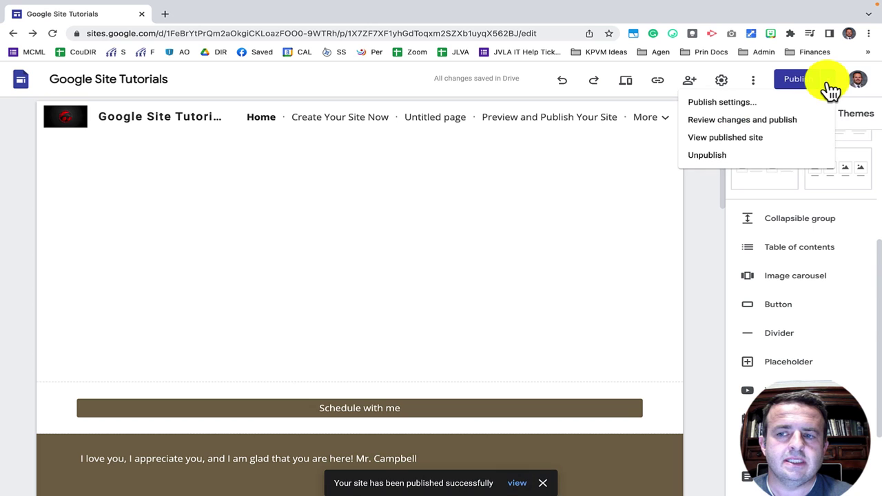
click(754, 138)
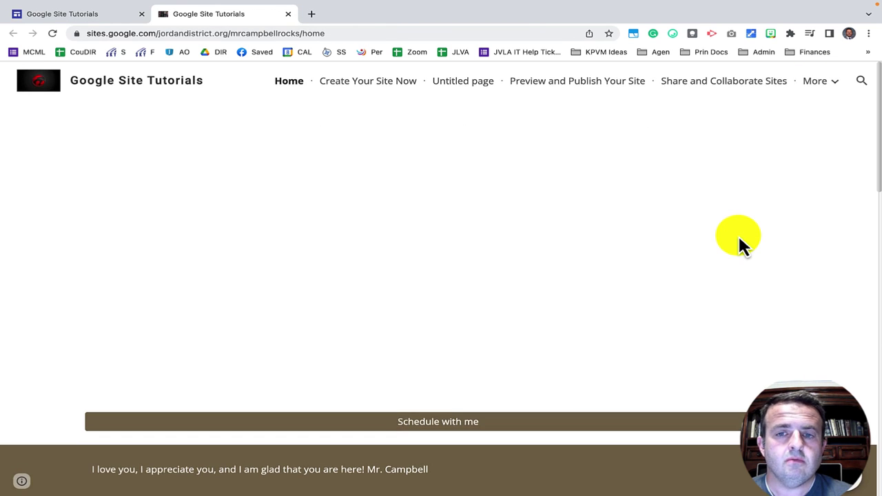
scroll(737, 234, down, 2)
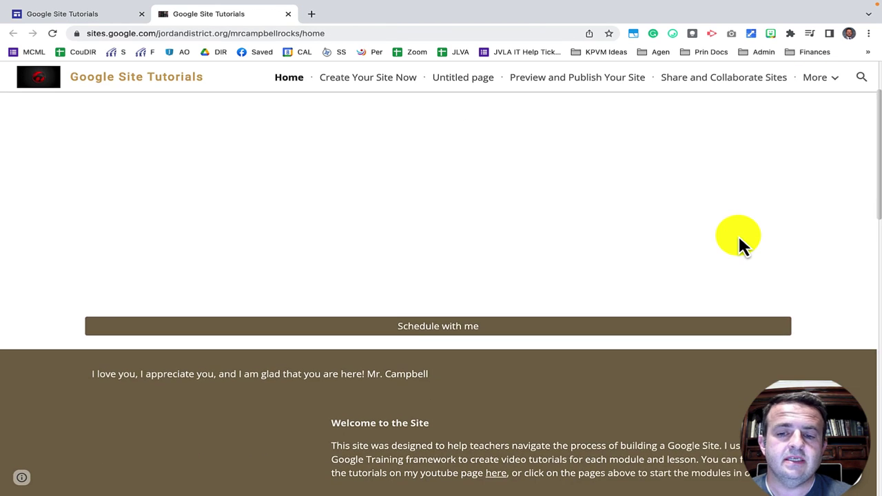
Test the live Schedule with me button, then switch to the WordPress Book An Appointment page
click(460, 336)
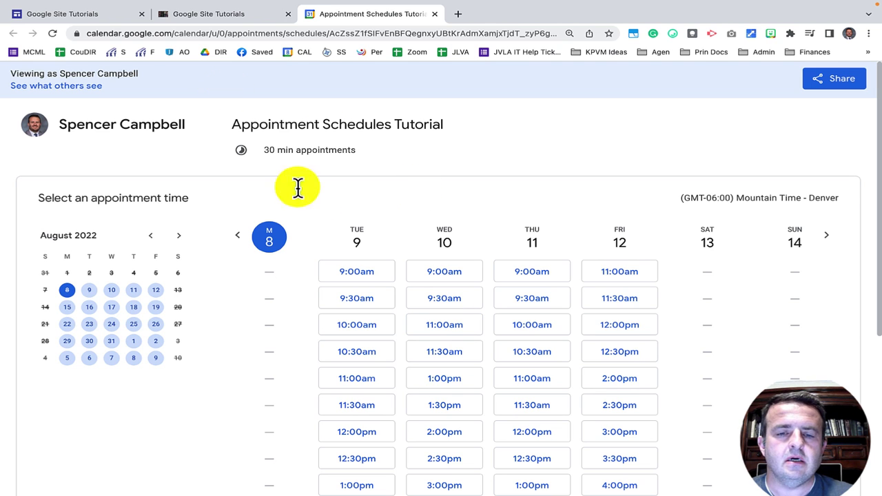
key(ctrl+Left)
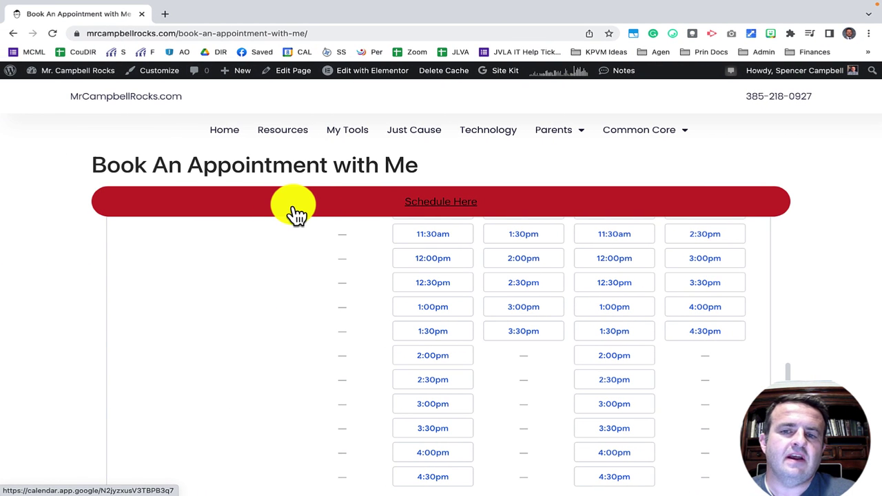
Remove the red Schedule Here button and add a new Buttons block with placeholder text
click(300, 74)
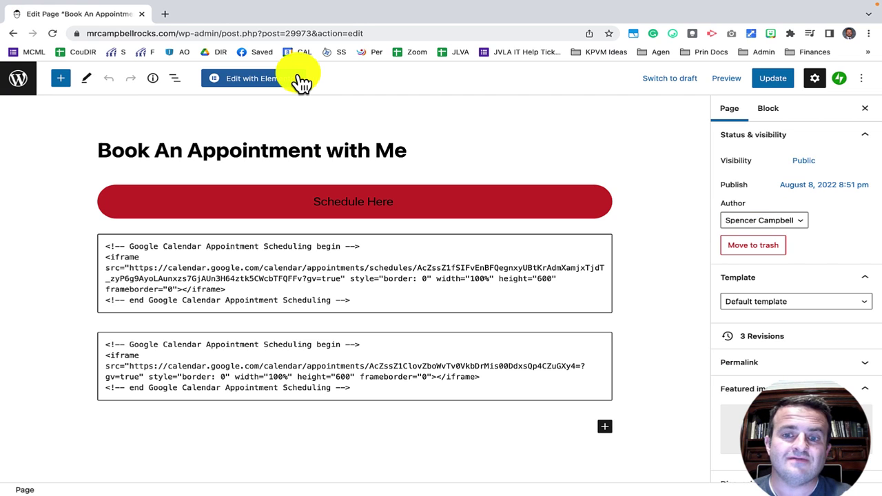
click(490, 214)
key(shift+alt+z)
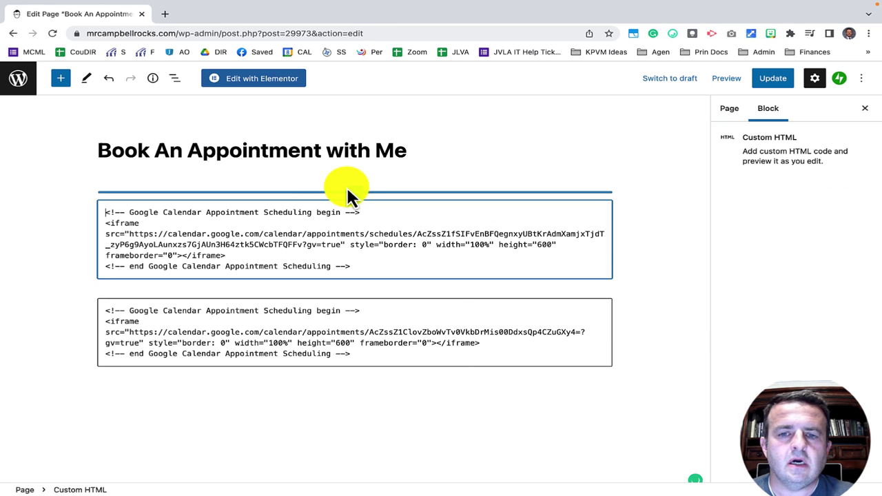
click(357, 193)
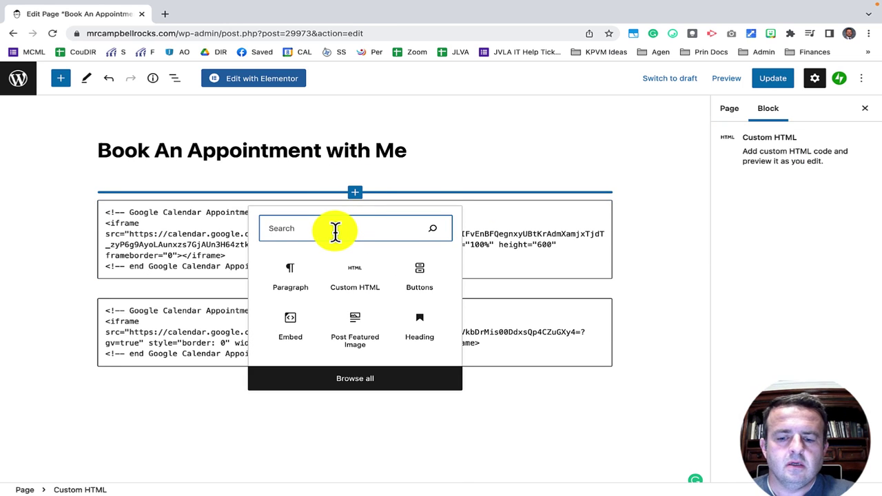
text(button)
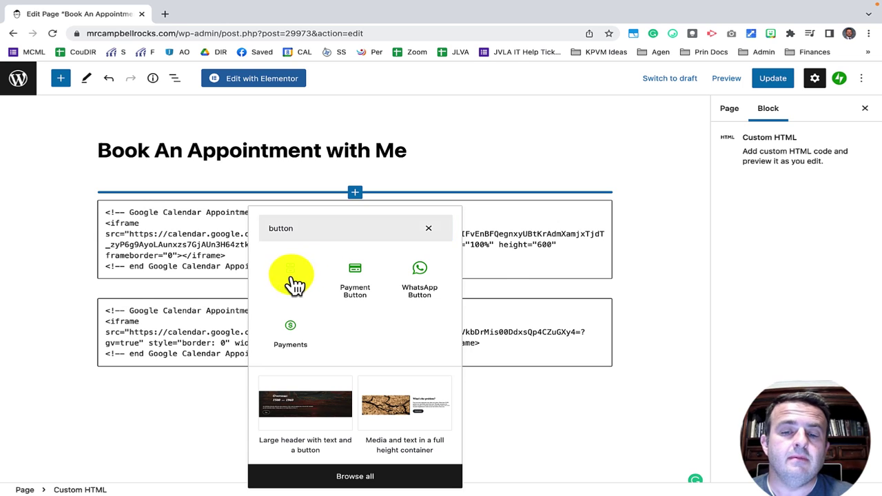
click(291, 281)
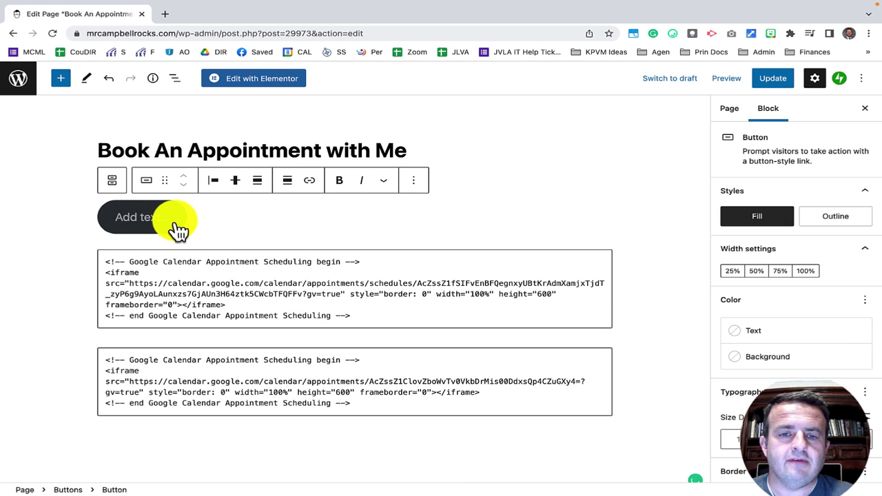
text(a)
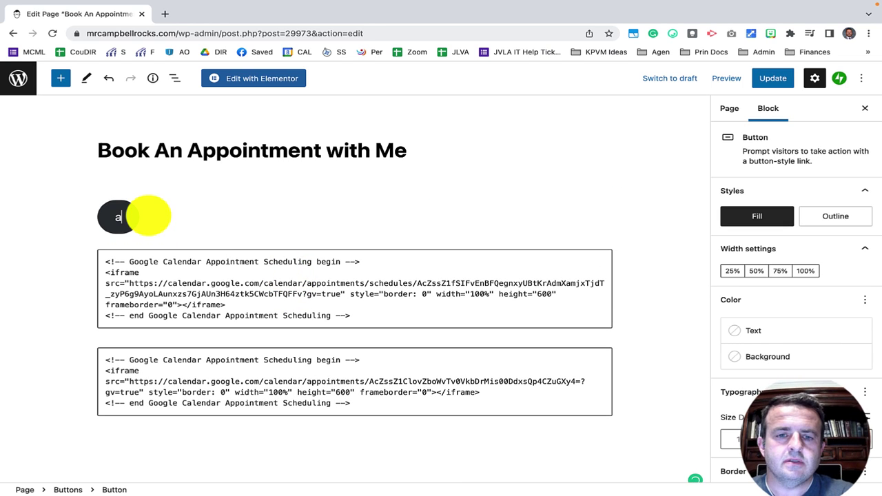
text(sdfhjasdhfkljashdfkljhasdf)
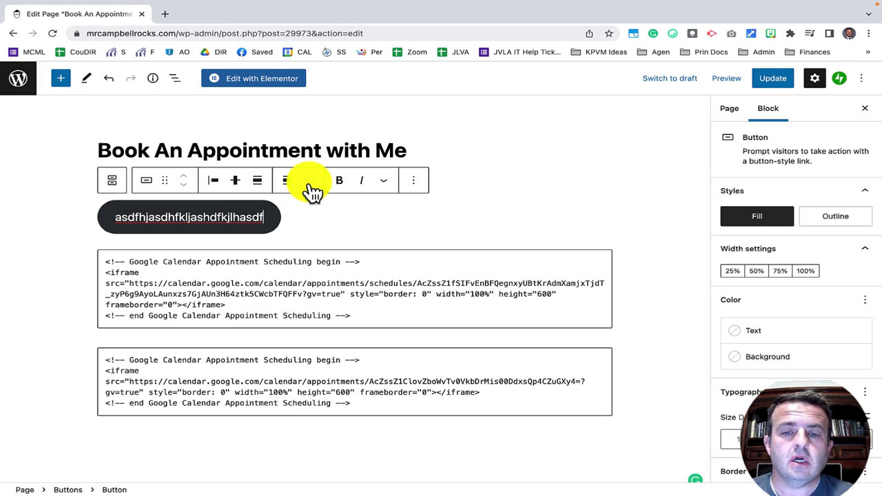
Link the new button to the booking page, opening in a new tab, and update the page
click(310, 180)
text(https://calendar.app.google/N2jyzxusV3TBPB3q7)
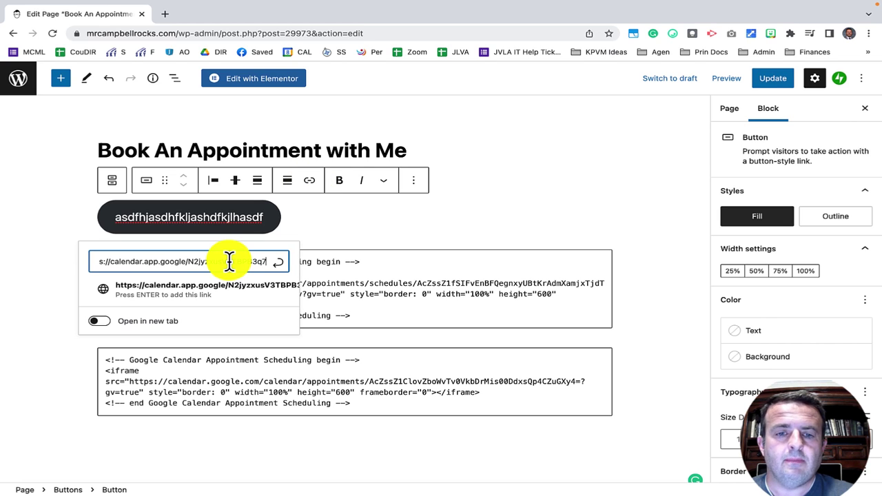
click(278, 262)
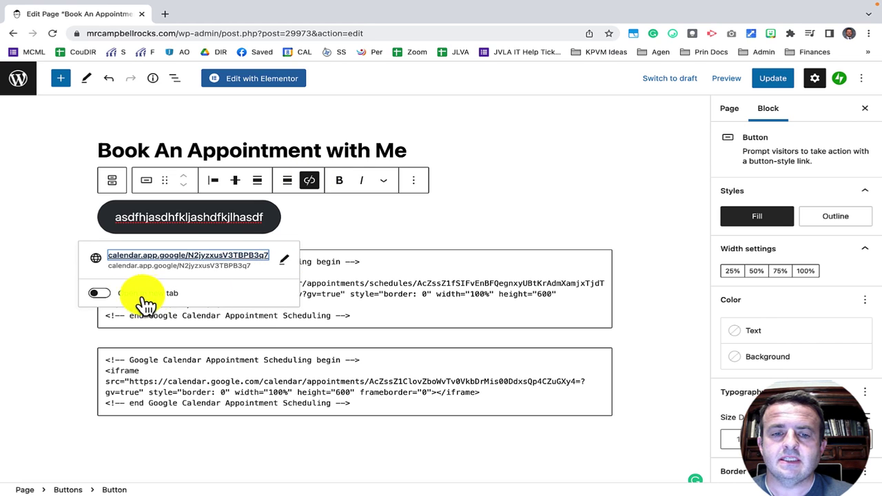
click(102, 293)
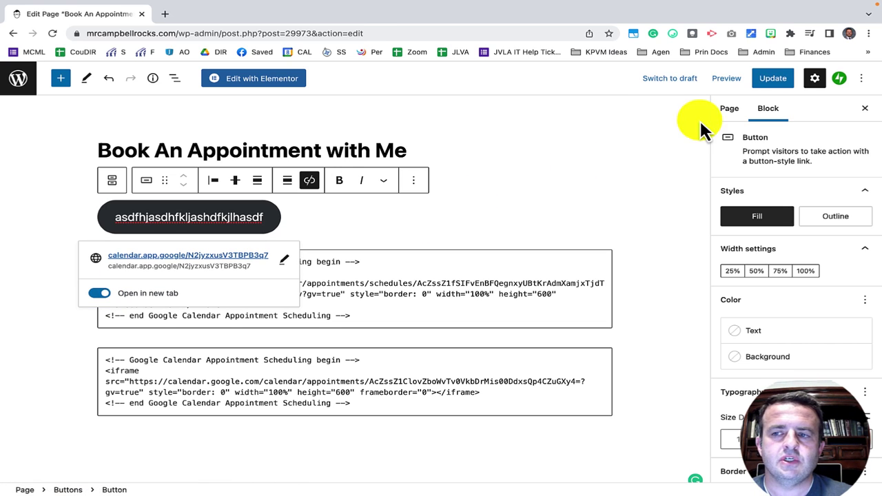
click(771, 83)
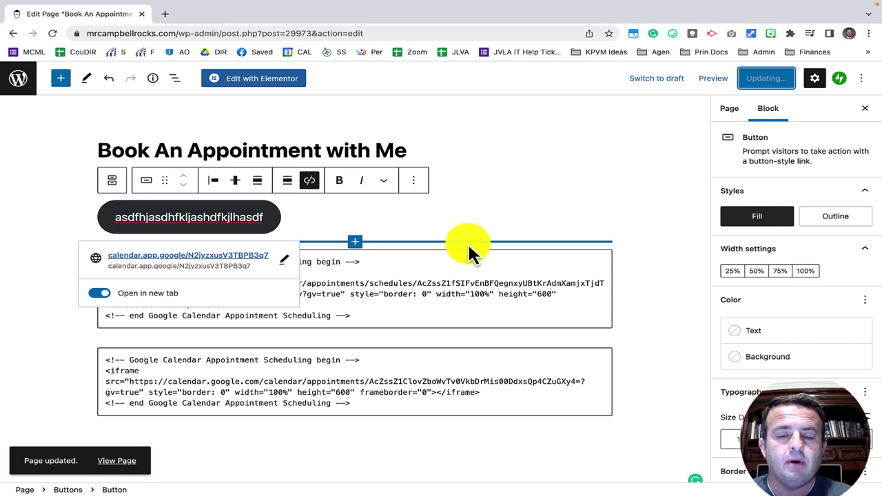
View the live updated page and test the new button's booking link
click(127, 461)
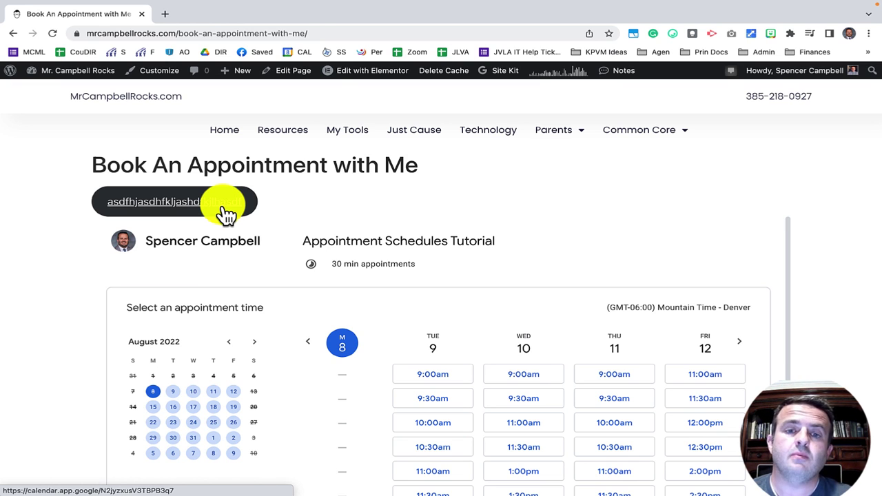
click(227, 215)
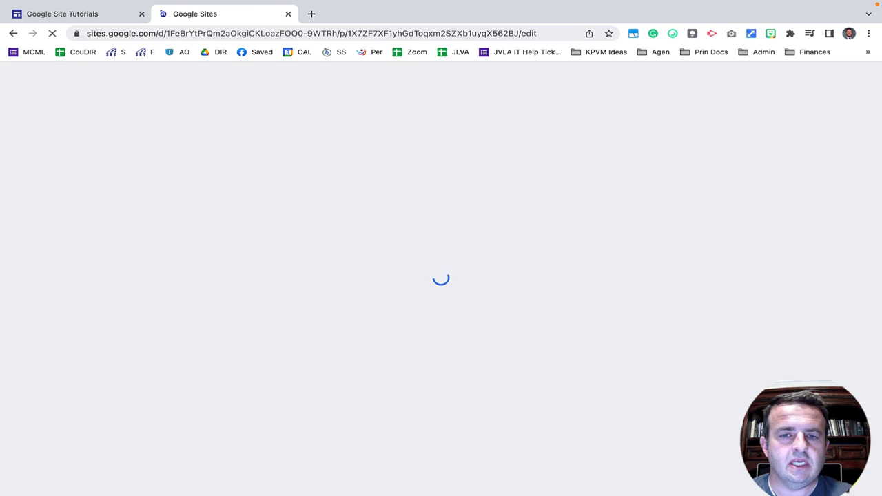
Start an Insert > Embed in Google Sites on the Embed code tab
click(764, 205)
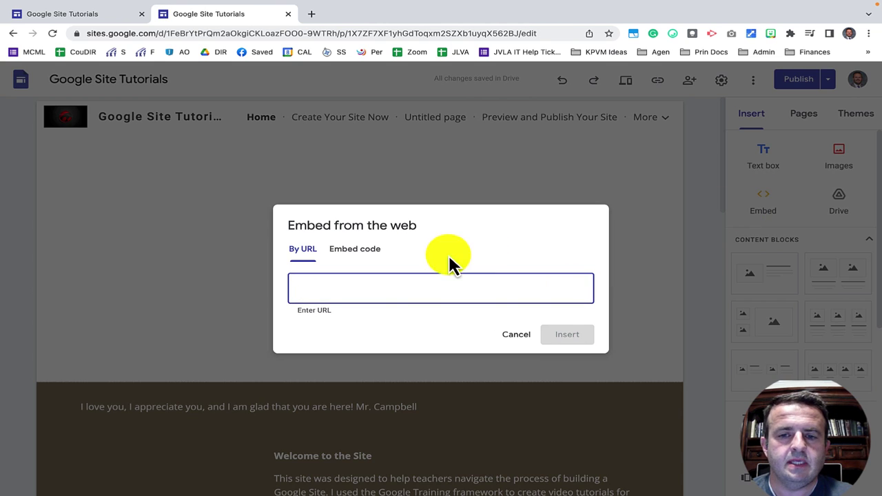
click(351, 251)
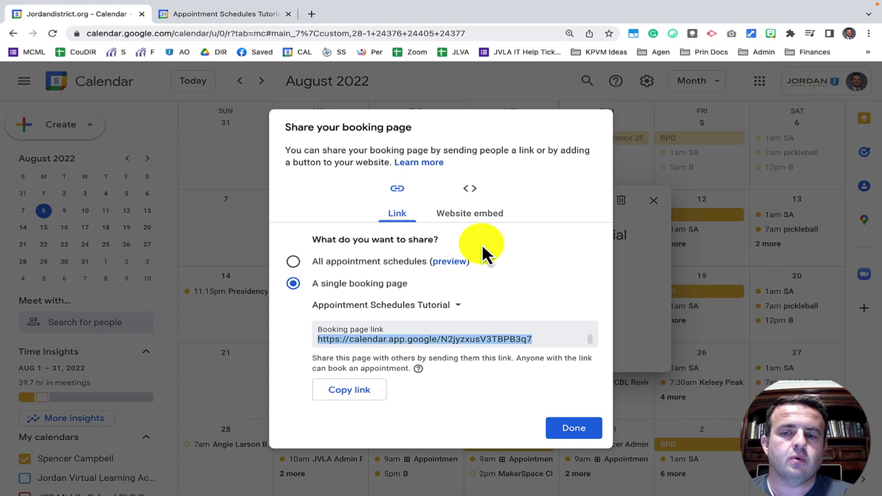
Under Website embed, expand Inline booking page and select its embed code
click(478, 213)
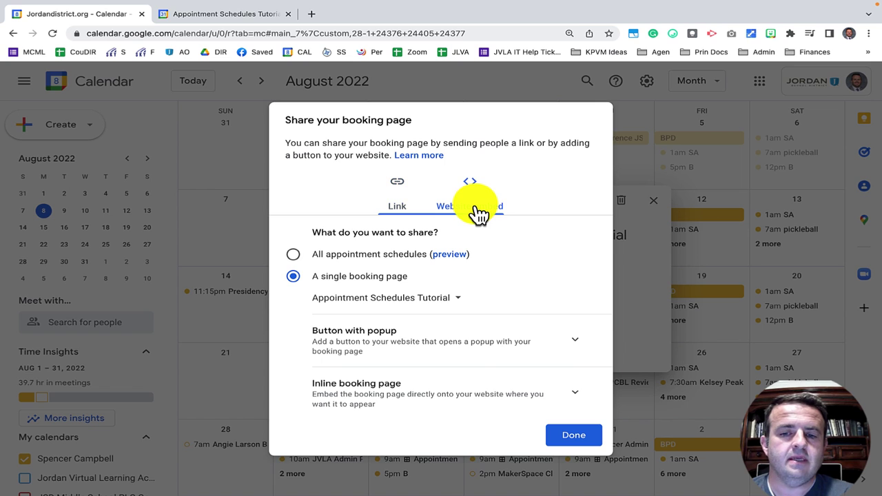
click(476, 398)
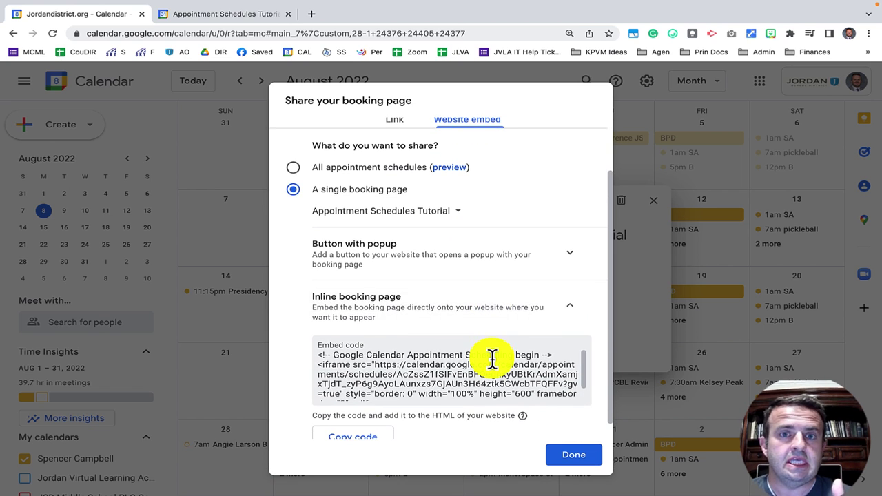
drag(318, 355, 557, 385)
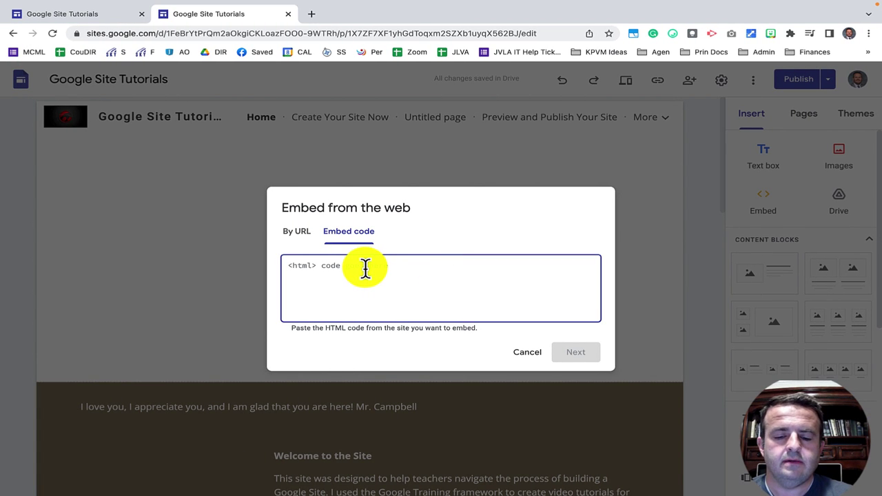
Paste the inline booking embed code, insert it, and widen the calendar across the page
text(<!-- Google Calendar Appointment Scheduling begin --> <iframe src="https://calendar.google.com/calendar/appointments/schedules/AcZssZ1fSIFvEnBFQegnxyUBtKrAdmXamjxTjdT_zyP6g9AyoLAunxzs7GjAUn3H64ztk5CWcbTFQFFv?gv=true" style="border: 0" width="100%" height="600" frameborder="0"></iframe> <!-- end Google Calendar Appointment Scheduling -->)
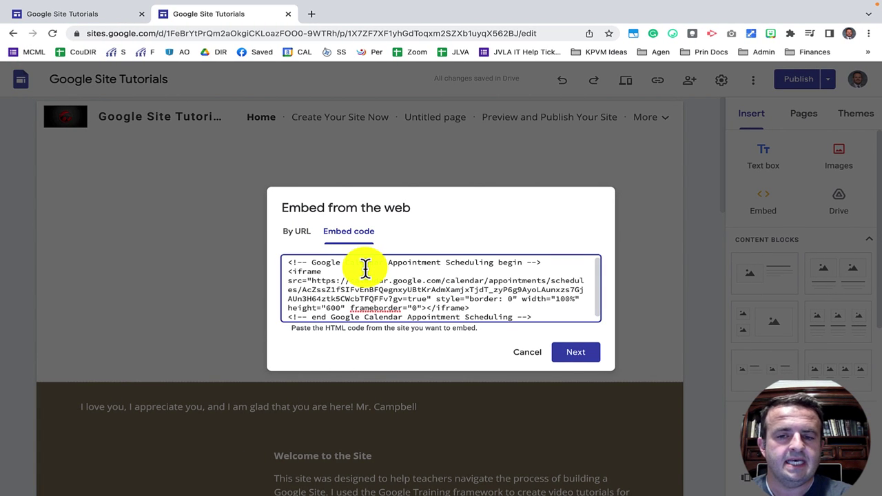
click(571, 355)
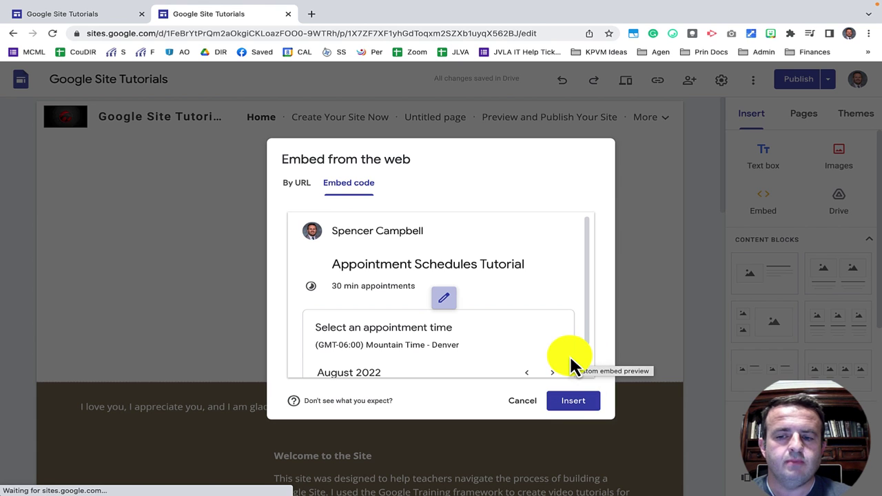
click(574, 404)
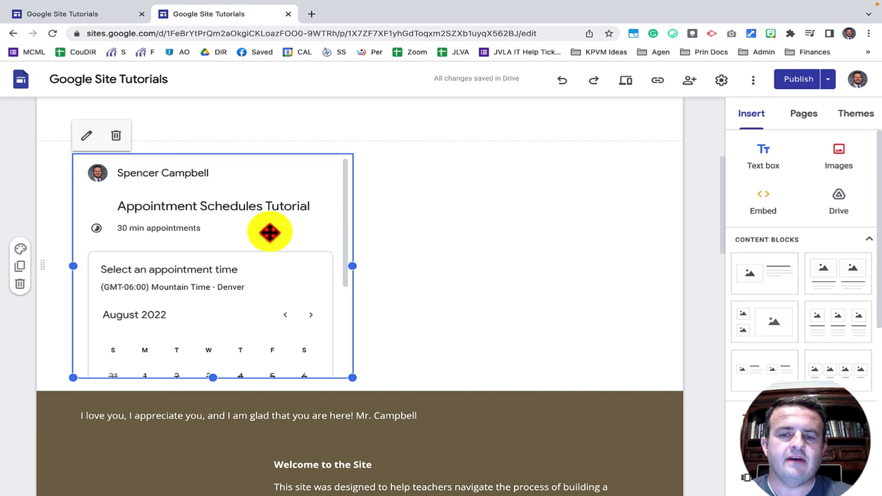
drag(353, 266, 650, 269)
Check the embedded calendar block on the Home page and open the publish review
scroll(362, 311, down, 1)
scroll(360, 315, up, 2)
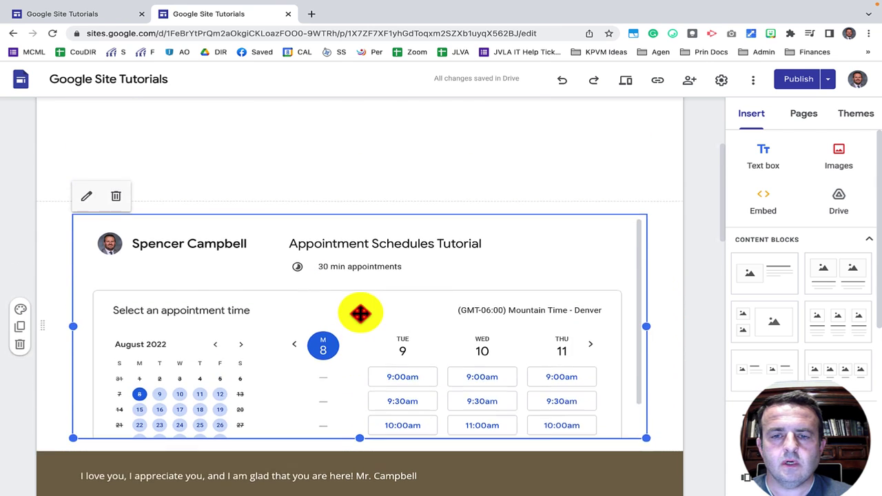
click(348, 248)
scroll(358, 241, down, 3)
click(388, 227)
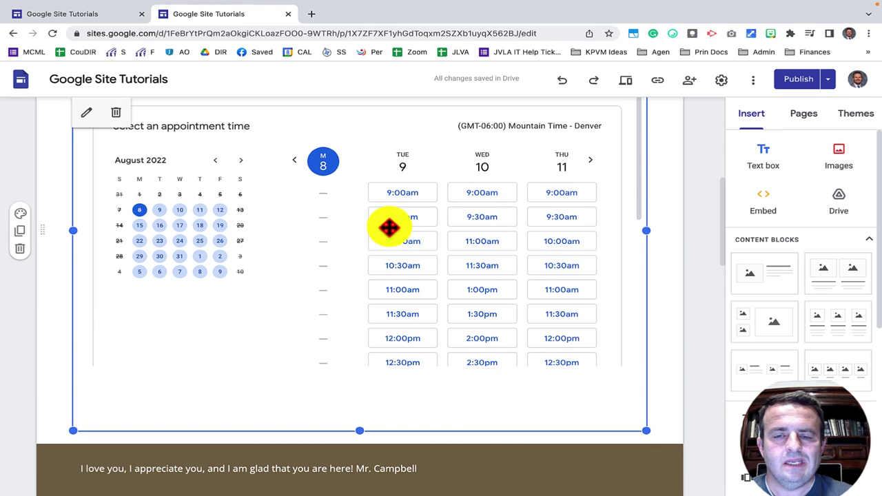
scroll(561, 231, up, 1)
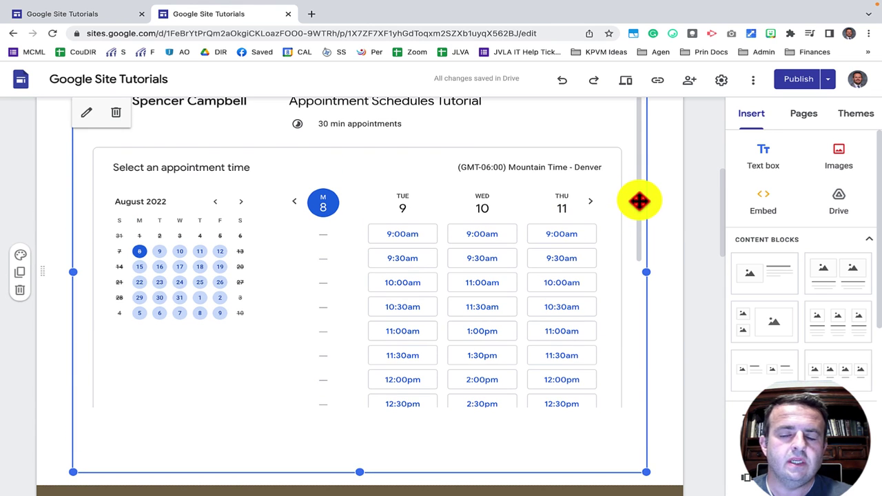
scroll(639, 201, up, 2)
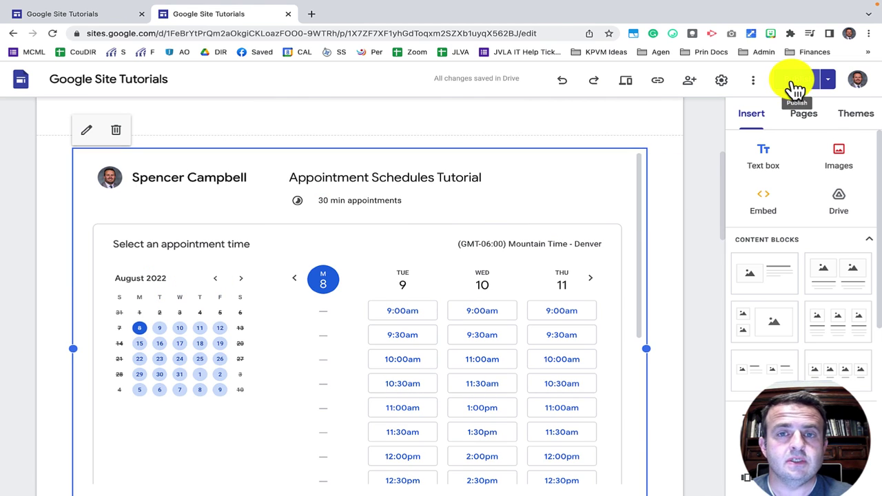
click(792, 87)
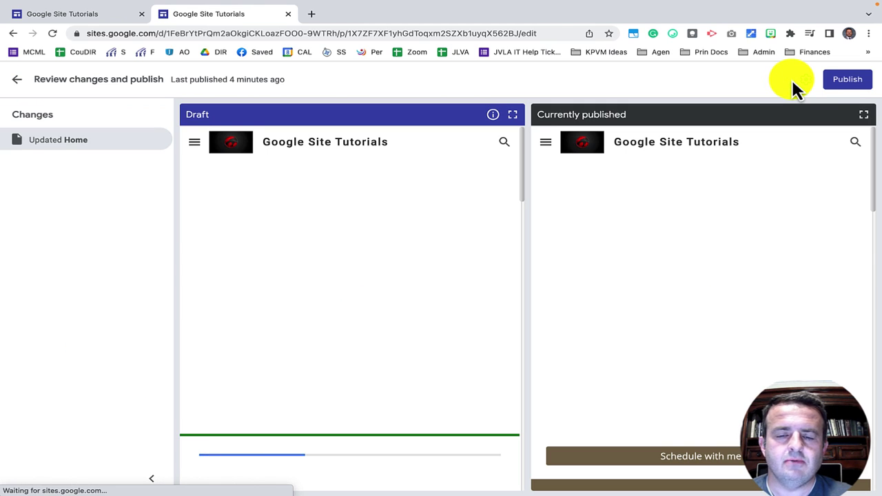
Publish the Home page changes and open the published site in a new tab
click(849, 84)
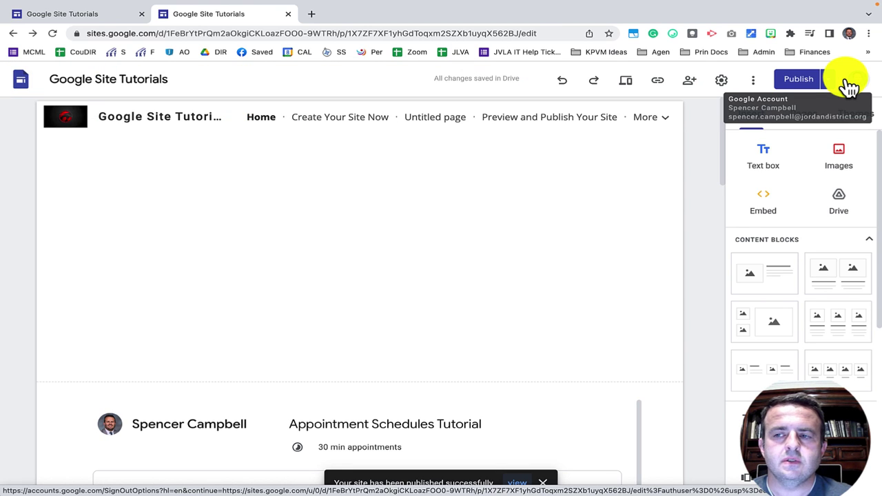
click(831, 84)
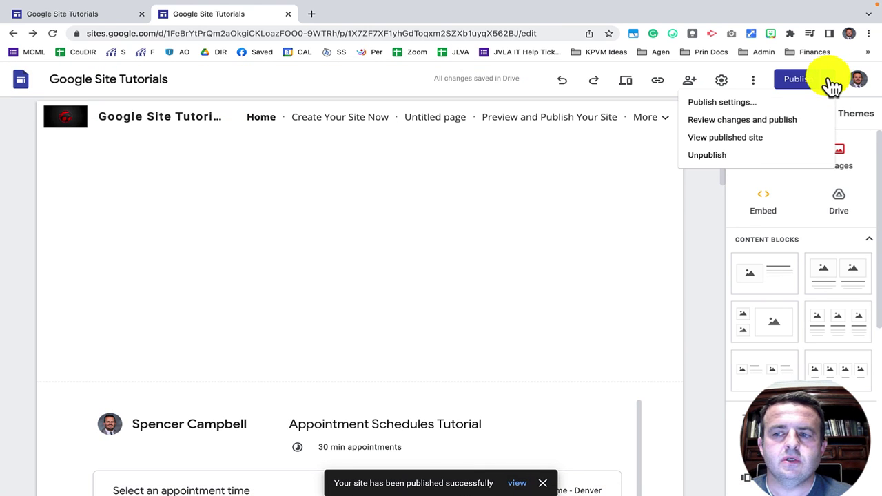
click(757, 137)
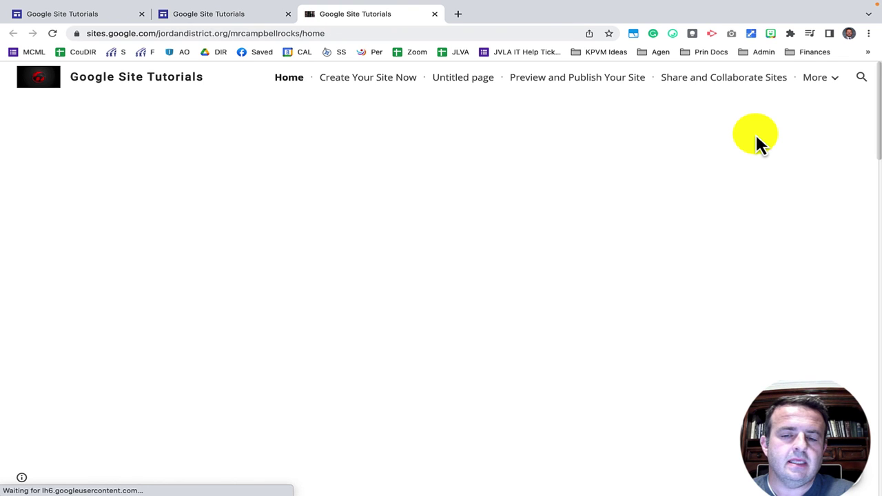
On the live site, try booking the 3:30pm slot in the embedded calendar
scroll(709, 241, down, 5)
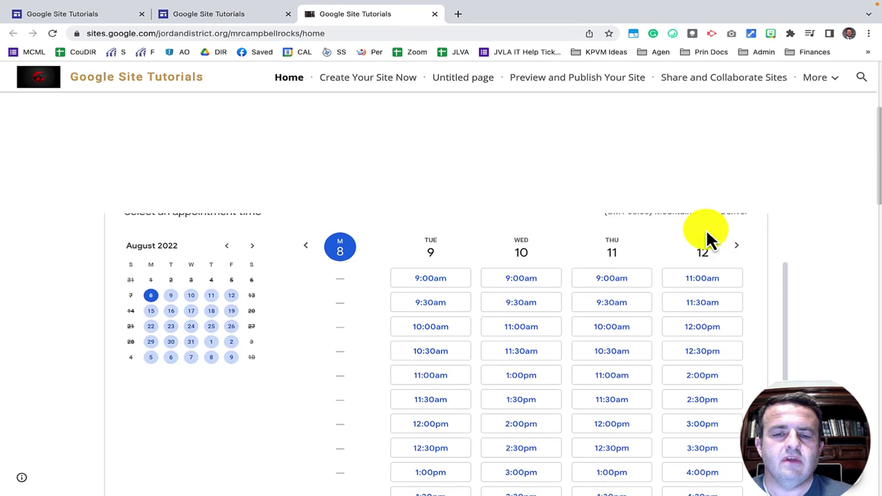
scroll(689, 338, down, 5)
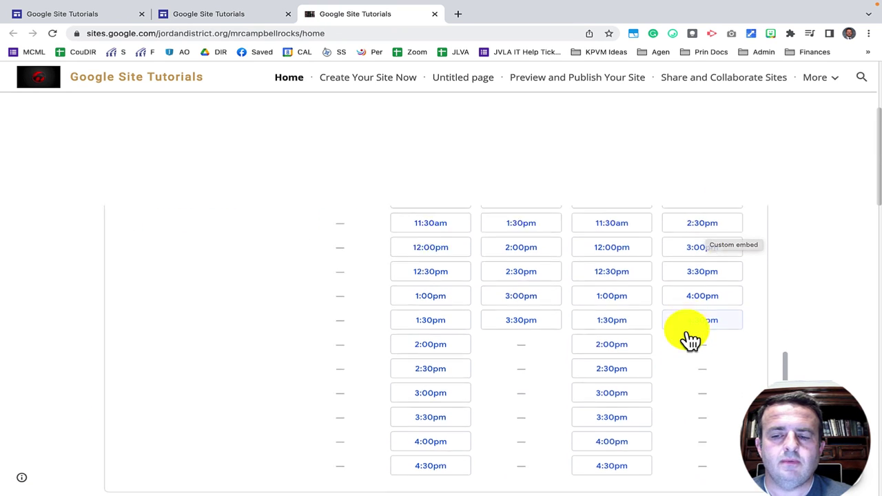
click(616, 270)
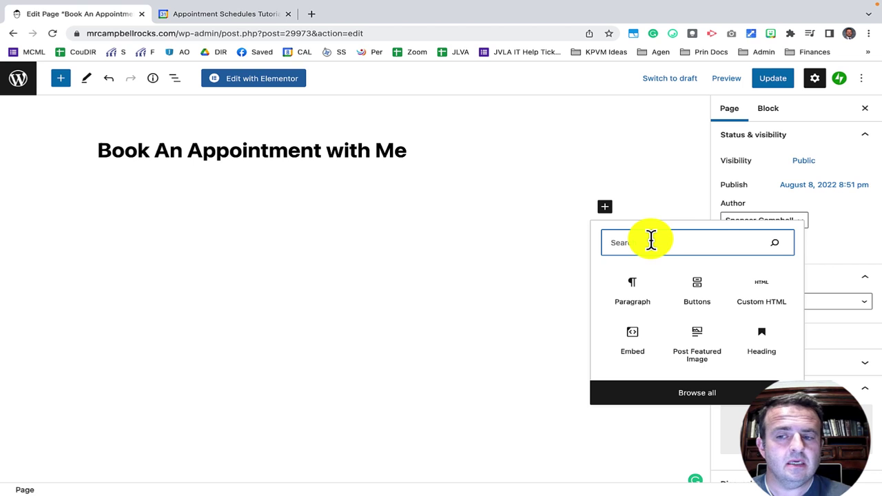
Add a Custom HTML block with the booking embed code, update the page, and view it
text(html)
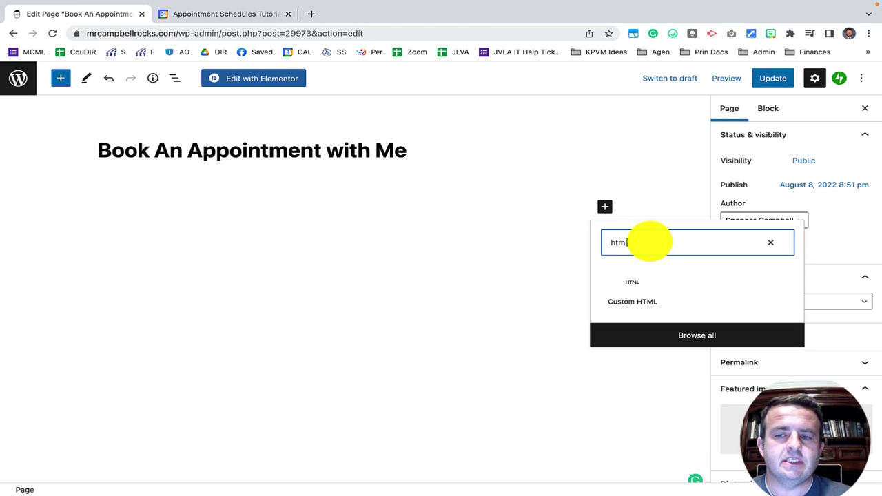
click(634, 301)
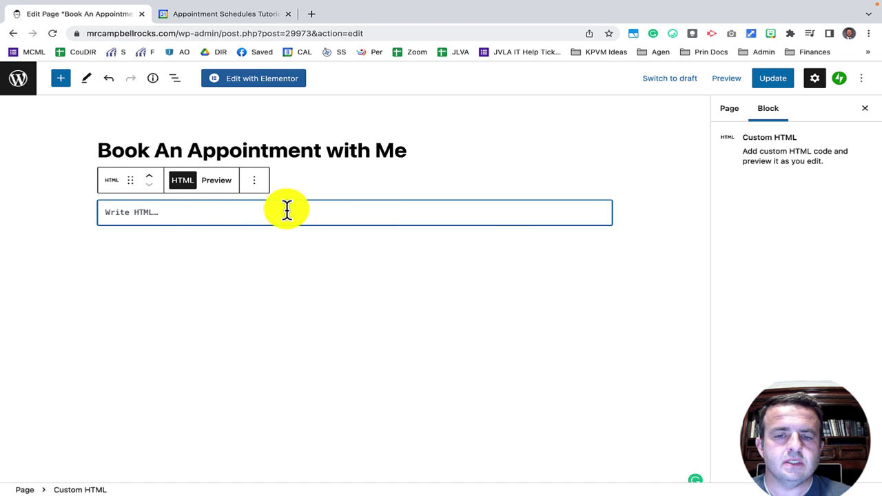
text(<!-- Google Calendar Appointment Scheduling begin --> <iframe src="https://calendar.google.com/calendar/appointments/schedules/AcZssZ1fSIFvEnBFQegnxyUBtKrAdmXamjxTjdT_zyP6g9AyoLAunxzs7GjAUn3H64ztk5CWcbTFQFFv?gv=true" style="border: 0" width="100%" height="600" frameborder="0"></iframe> <!-- end Google Calendar Appointment Scheduling -->)
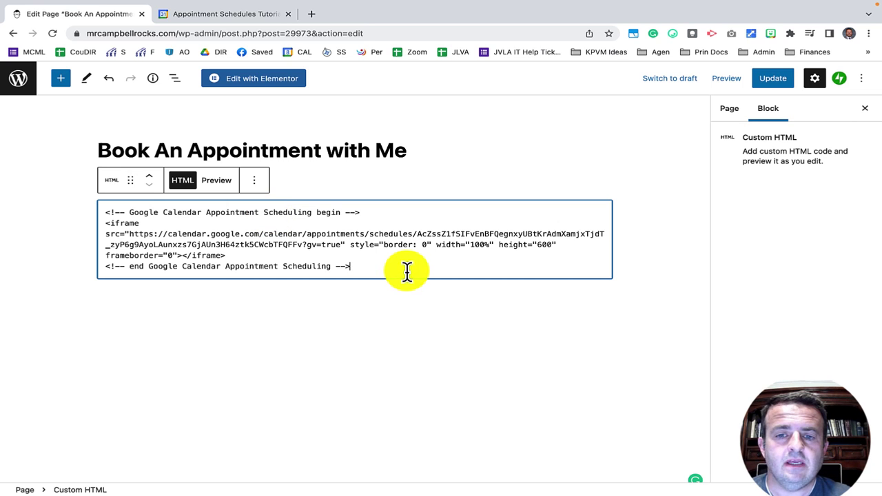
click(768, 83)
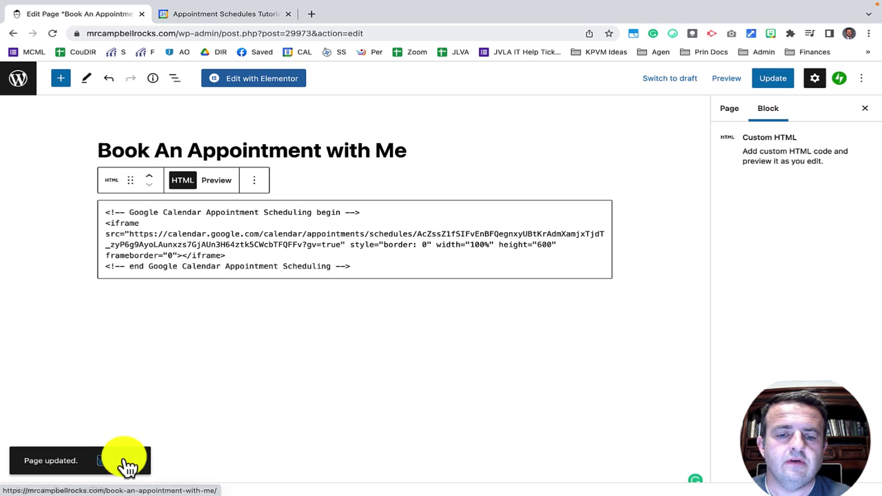
click(122, 465)
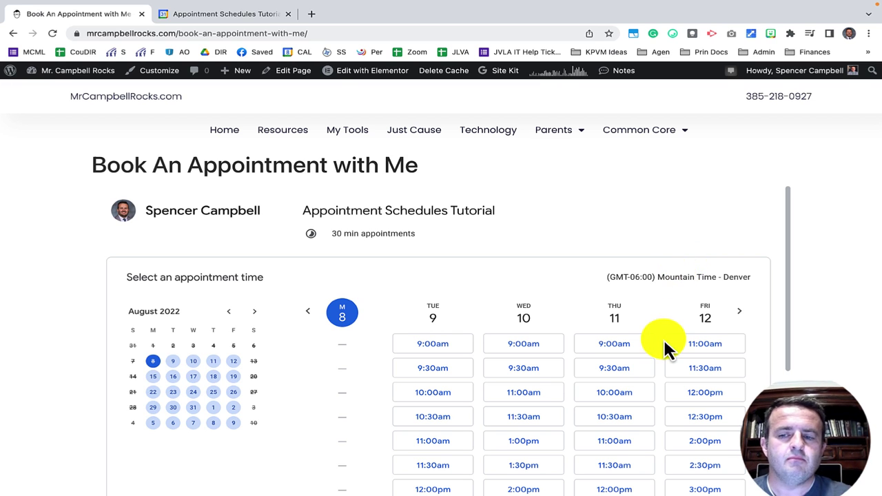
Scroll the embedded booking widget to its last August 9–12 slots through 4:30pm
scroll(664, 349, down, 5)
scroll(665, 344, down, 1)
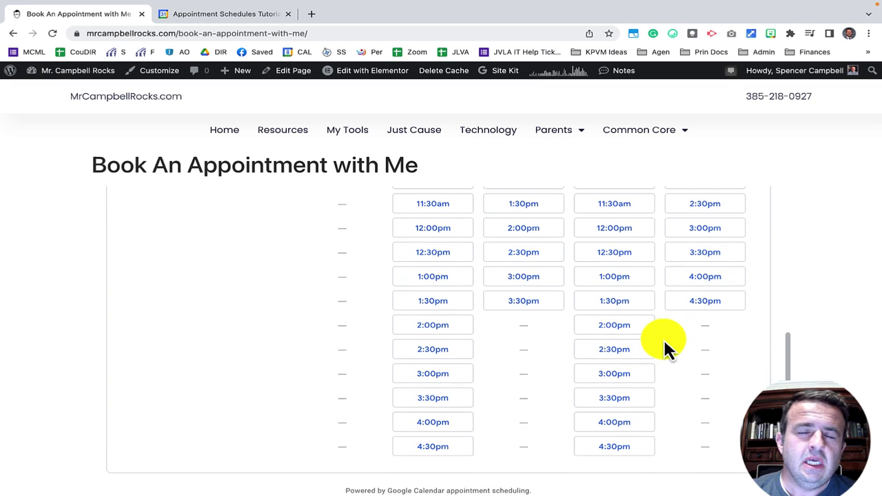